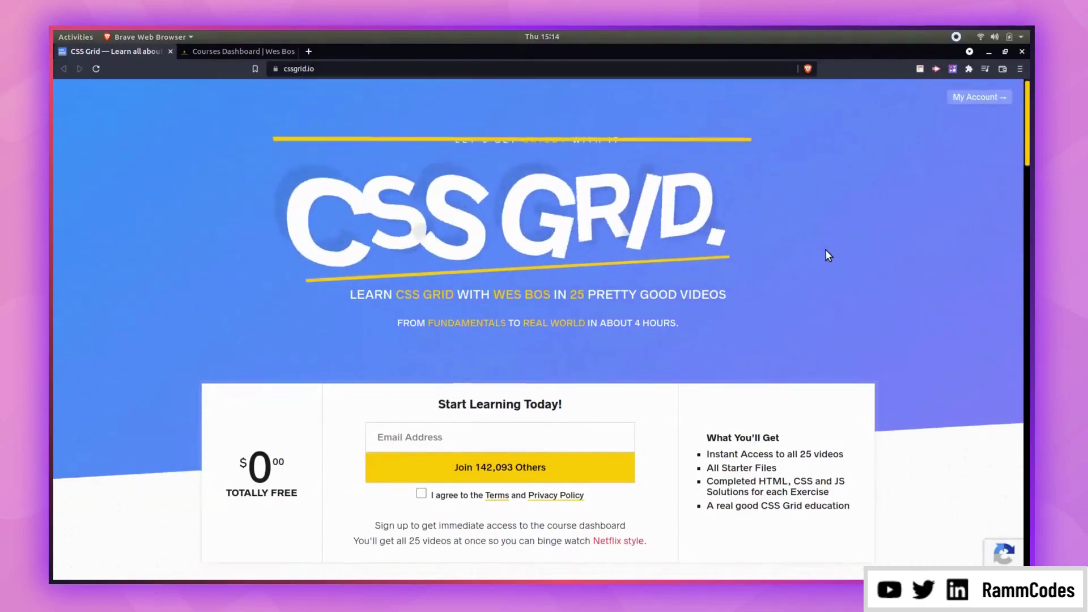
pyautogui.scroll(-2, 825, 254)
pyautogui.scroll(-5, 501, 318)
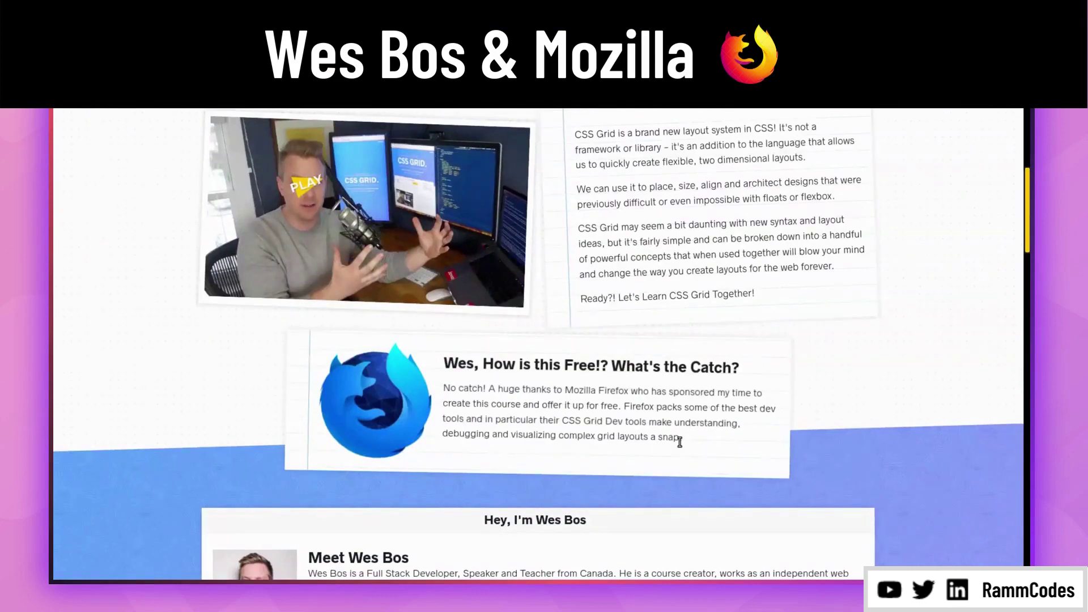
pyautogui.scroll(1, 959, 250)
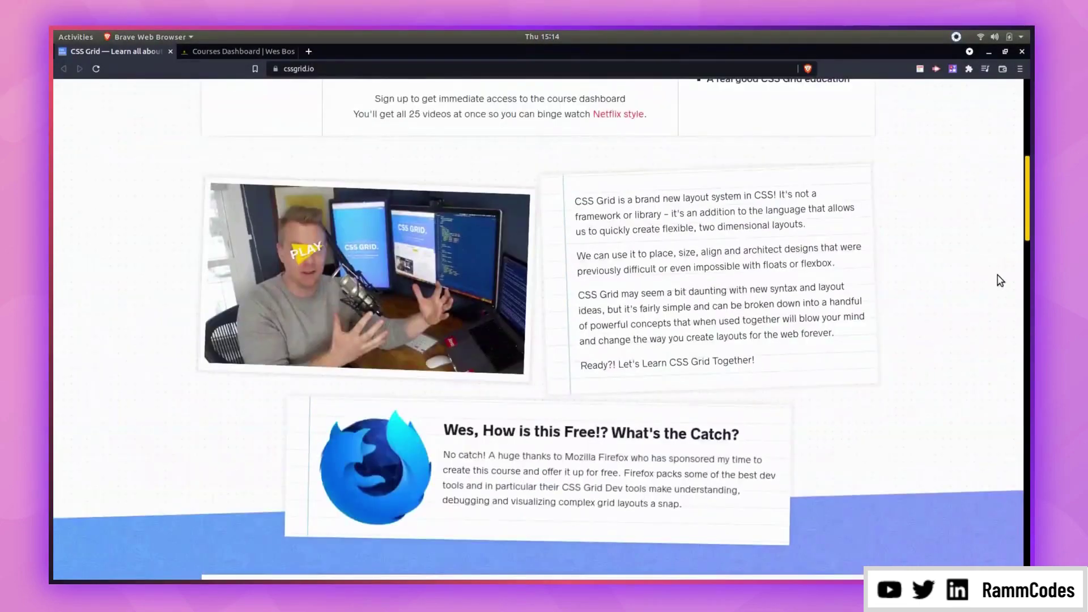
pyautogui.scroll(2, 1000, 281)
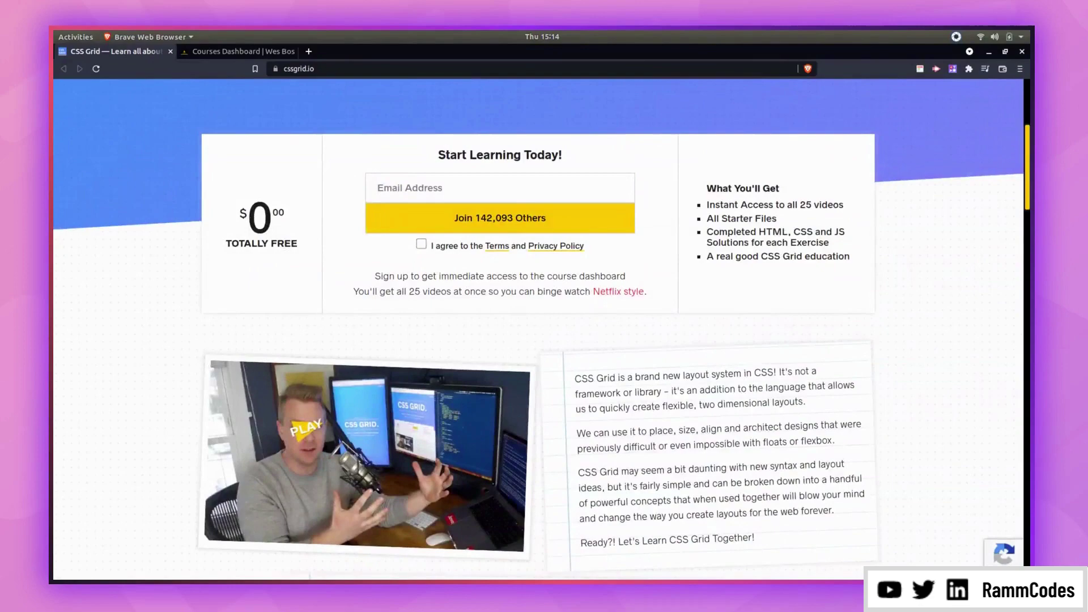
pyautogui.scroll(-3, 539, 331)
pyautogui.scroll(2, 539, 331)
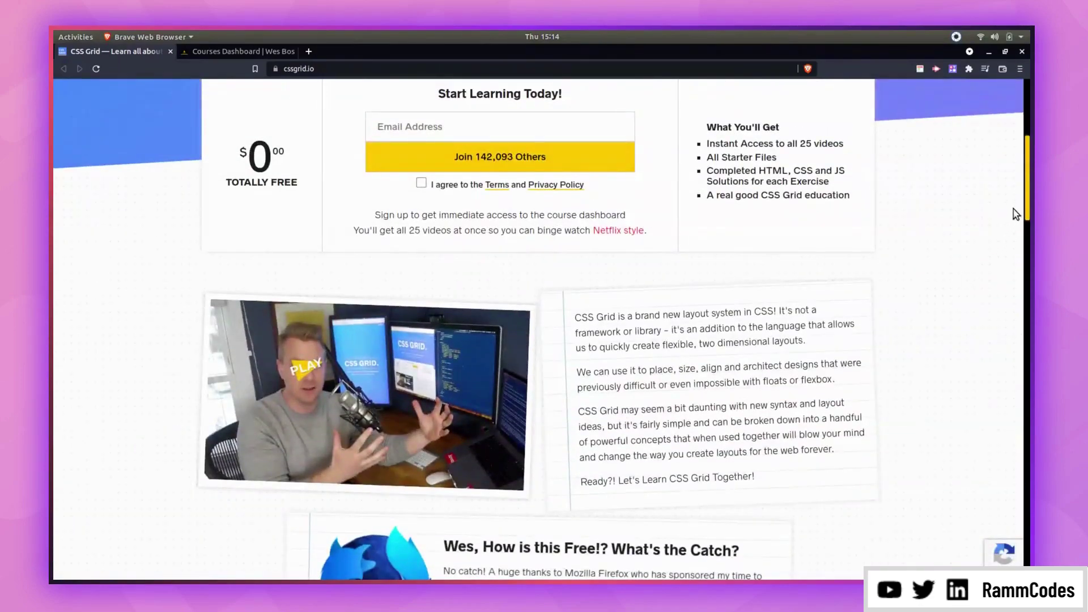
pyautogui.moveTo(1026, 209); pyautogui.dragTo(1026, 281)
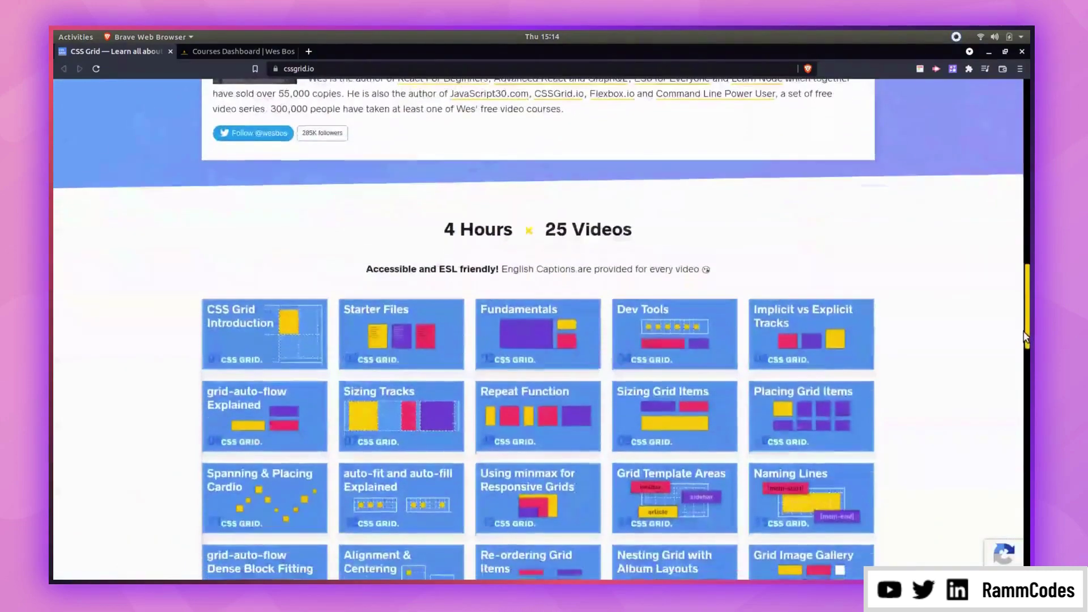
pyautogui.moveTo(1026, 281); pyautogui.dragTo(1023, 343)
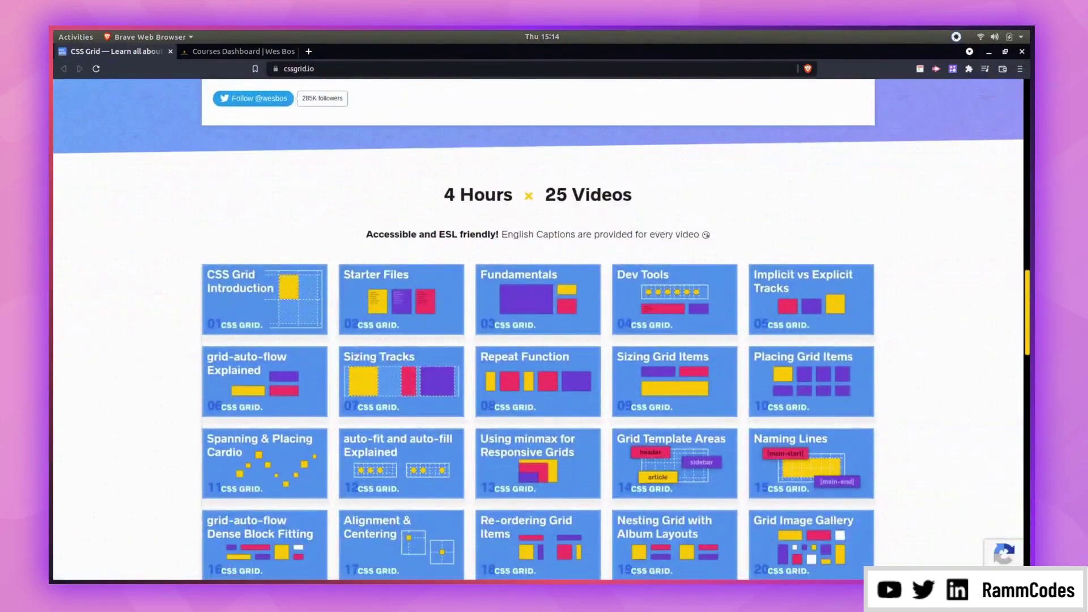
pyautogui.scroll(-1, 663, 280)
pyautogui.scroll(2, 664, 281)
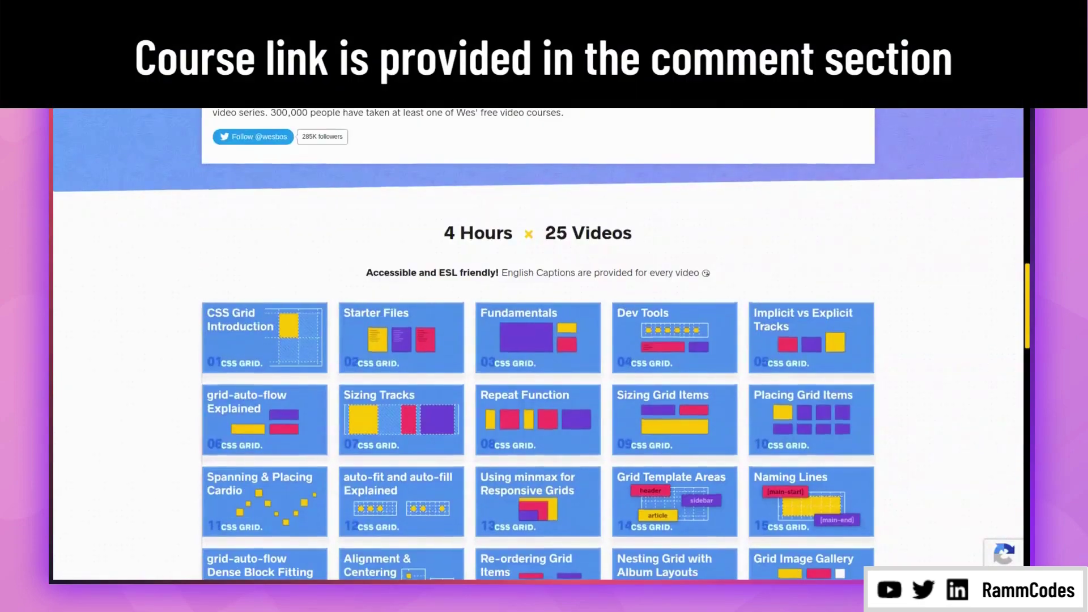
pyautogui.scroll(-3, 541, 271)
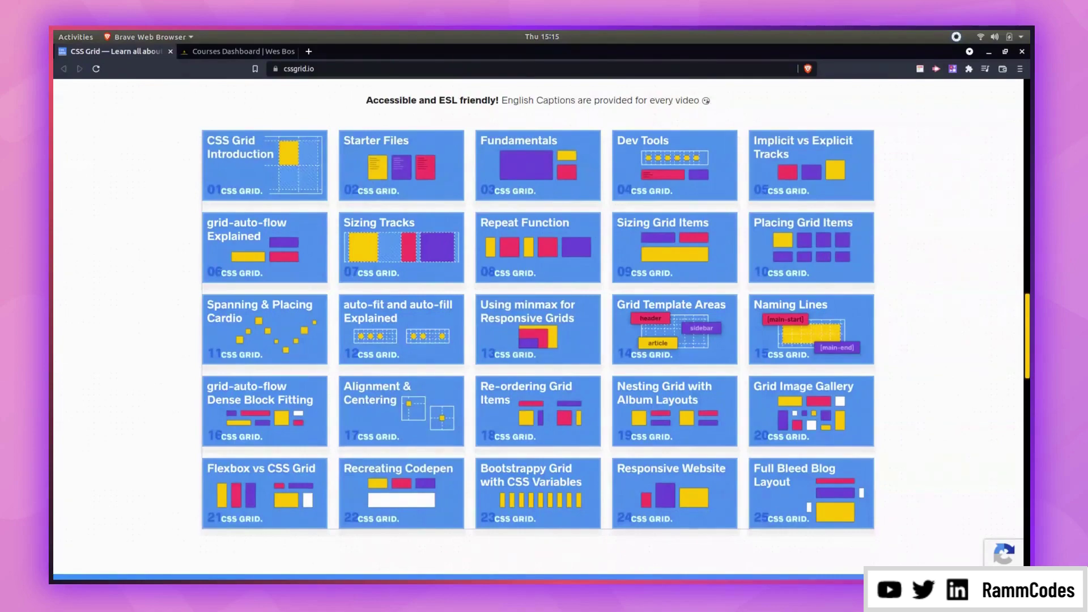
pyautogui.scroll(5, 1017, 127)
pyautogui.scroll(5, 1018, 128)
pyautogui.scroll(5, 1018, 128)
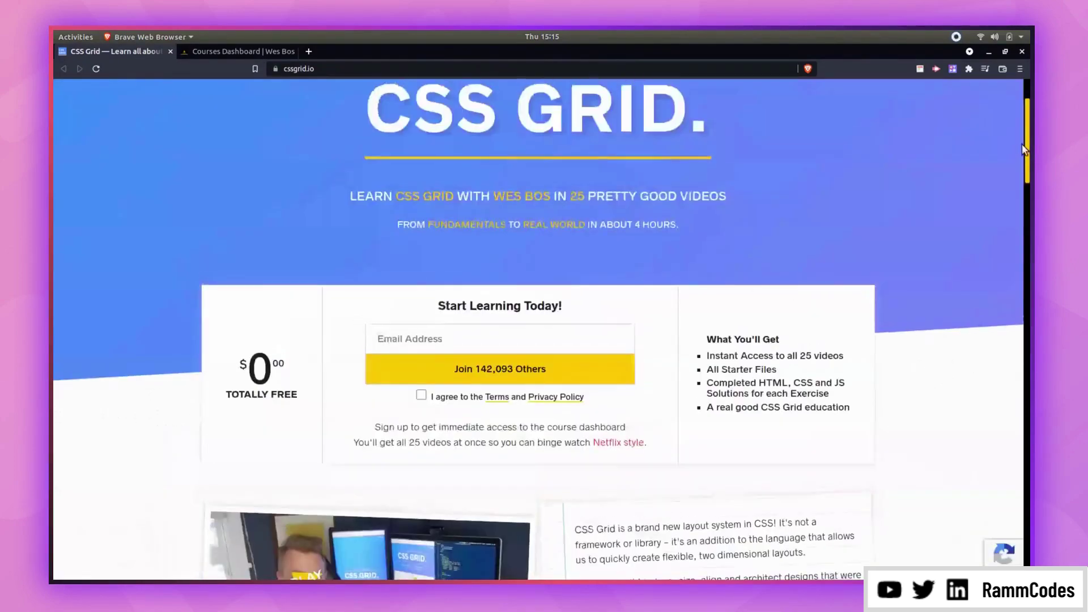
pyautogui.scroll(3, 1017, 128)
pyautogui.scroll(-3, 1028, 131)
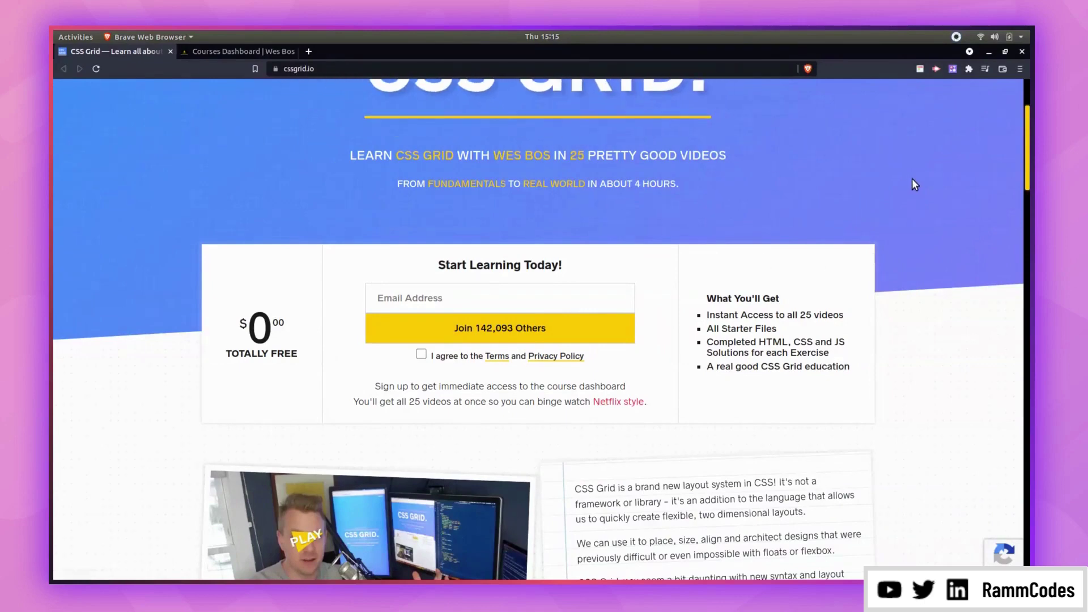
pyautogui.click(199, 49)
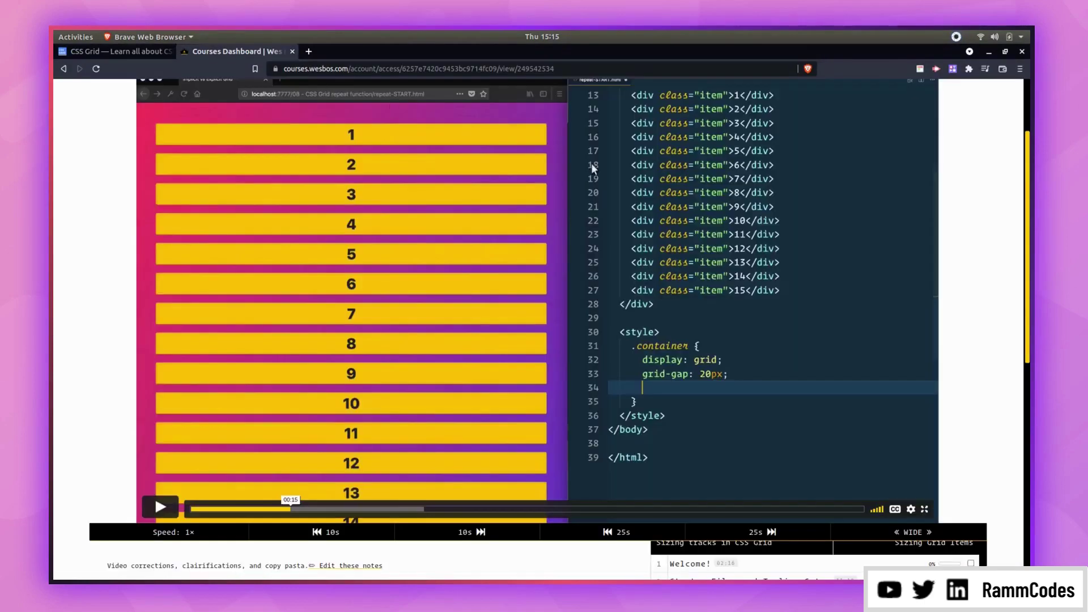
pyautogui.scroll(1, 544, 340)
pyautogui.scroll(-5, 544, 340)
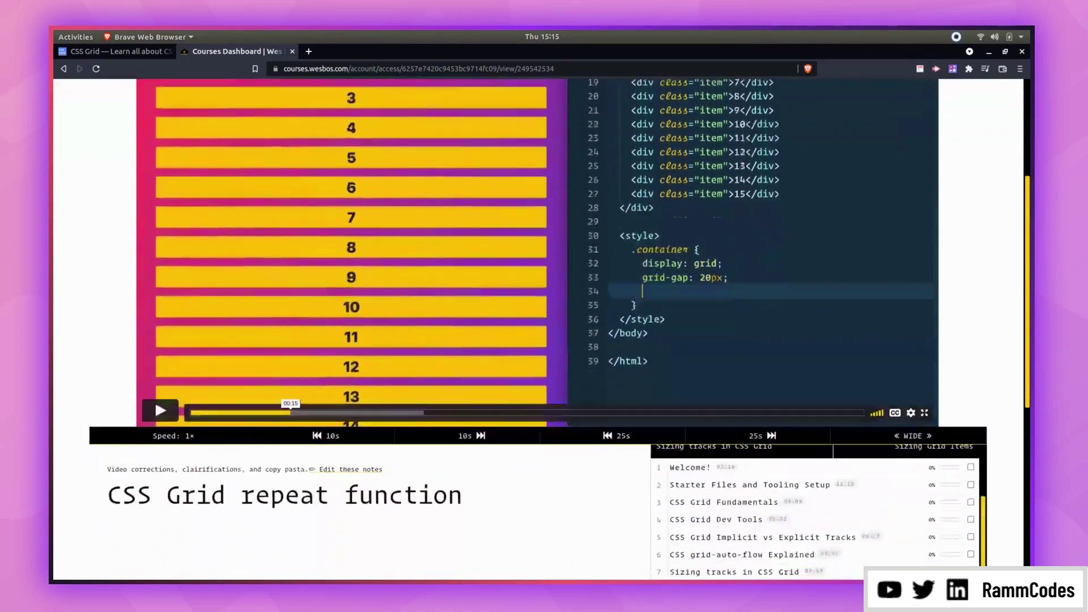
pyautogui.scroll(-4, 756, 272)
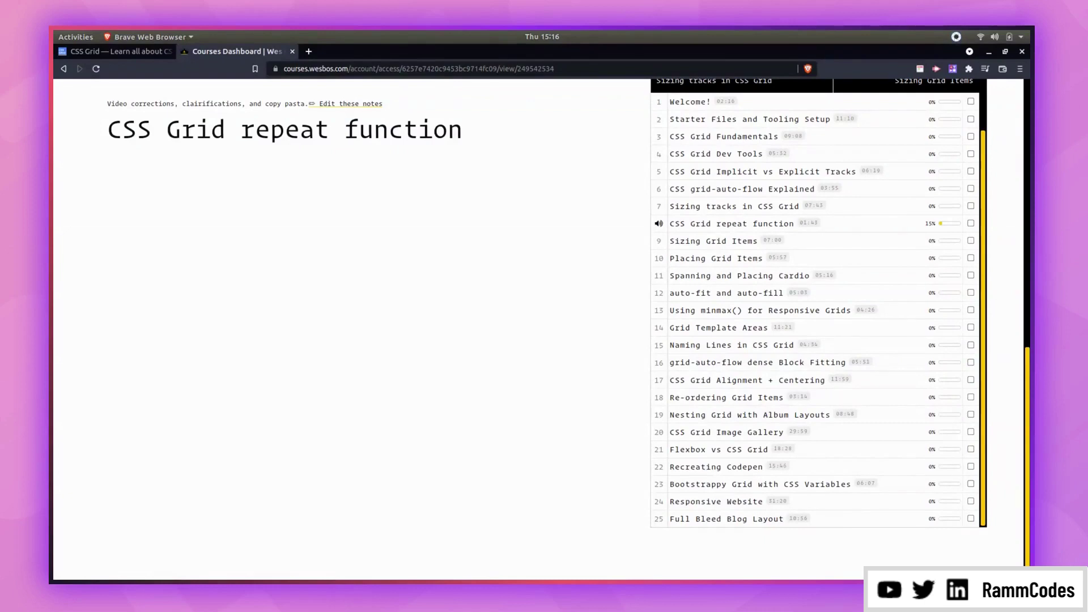
pyautogui.scroll(1, 544, 322)
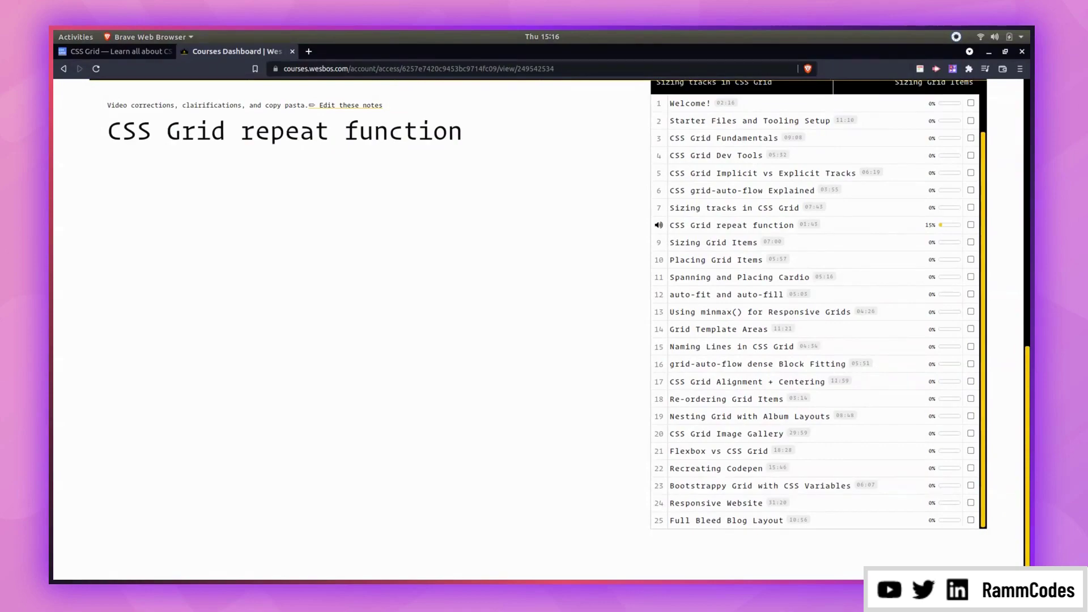
pyautogui.scroll(5, 544, 340)
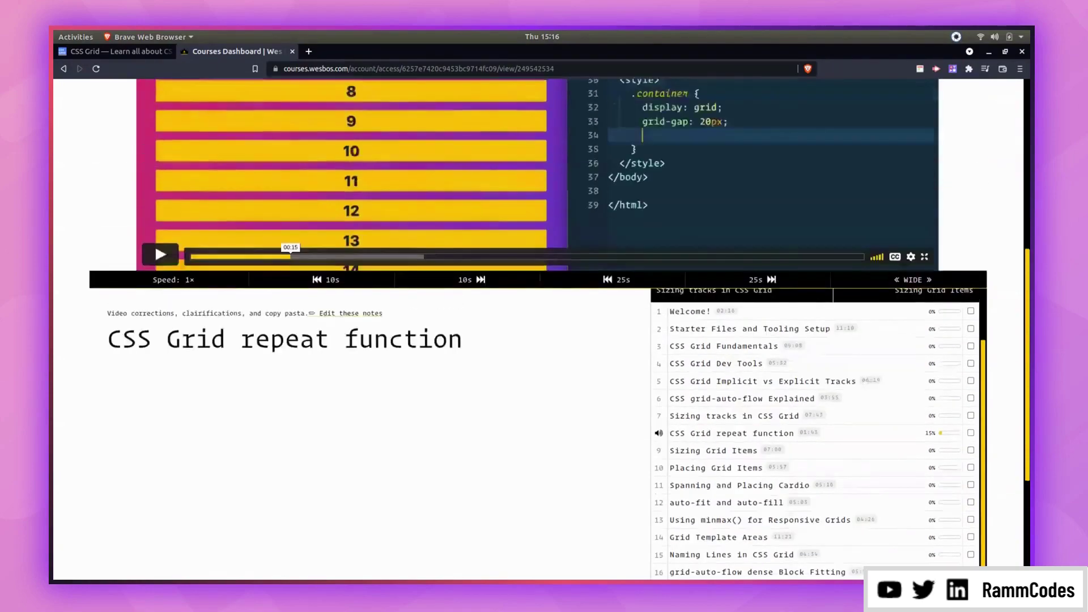
pyautogui.scroll(-2, 545, 340)
pyautogui.scroll(5, 543, 340)
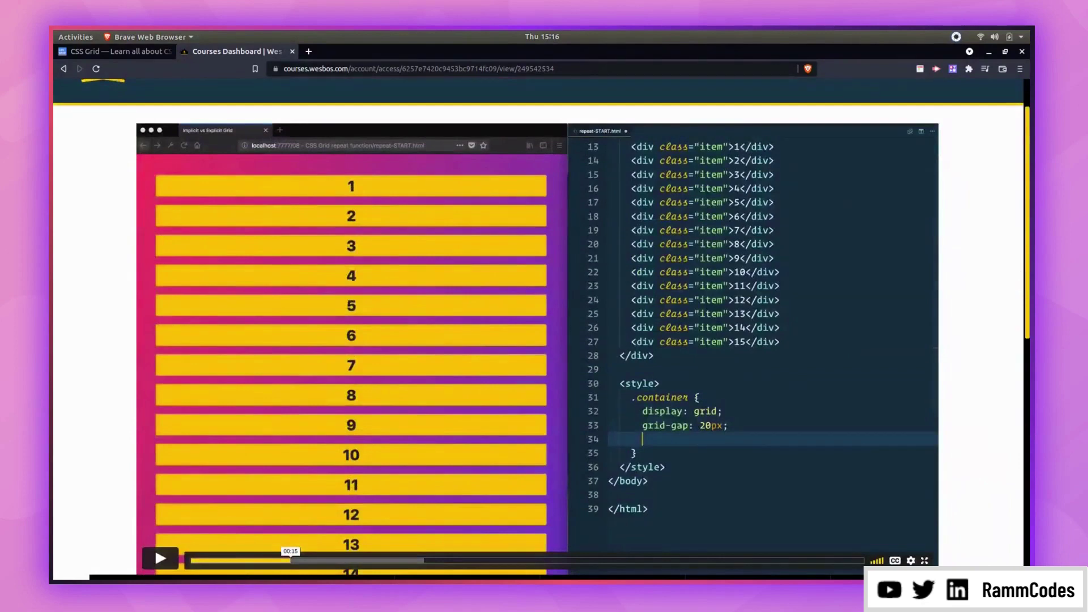
pyautogui.scroll(-2, 544, 340)
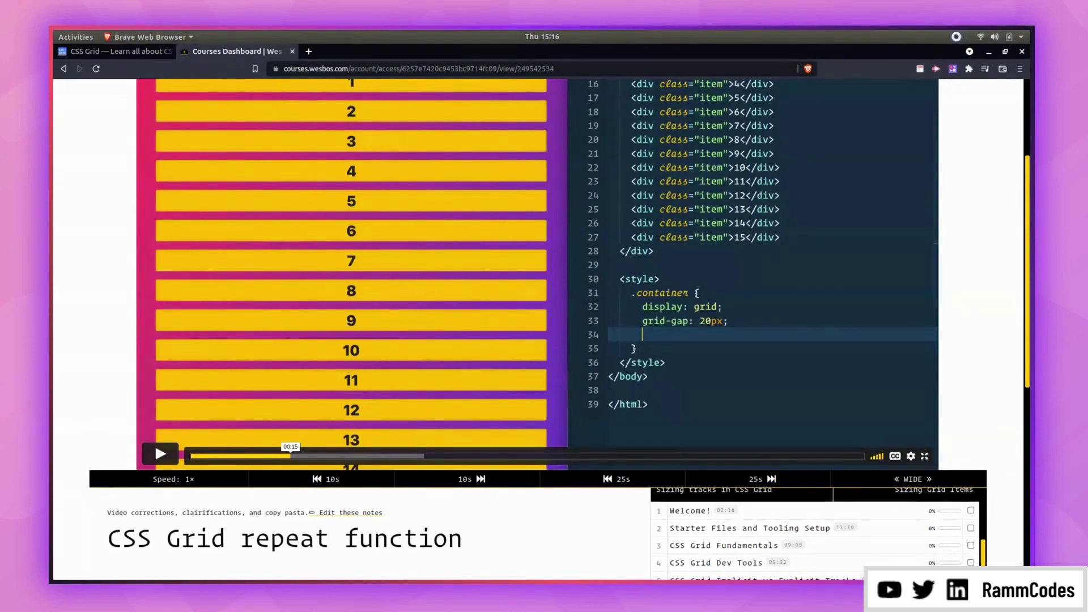
pyautogui.scroll(2, 1024, 142)
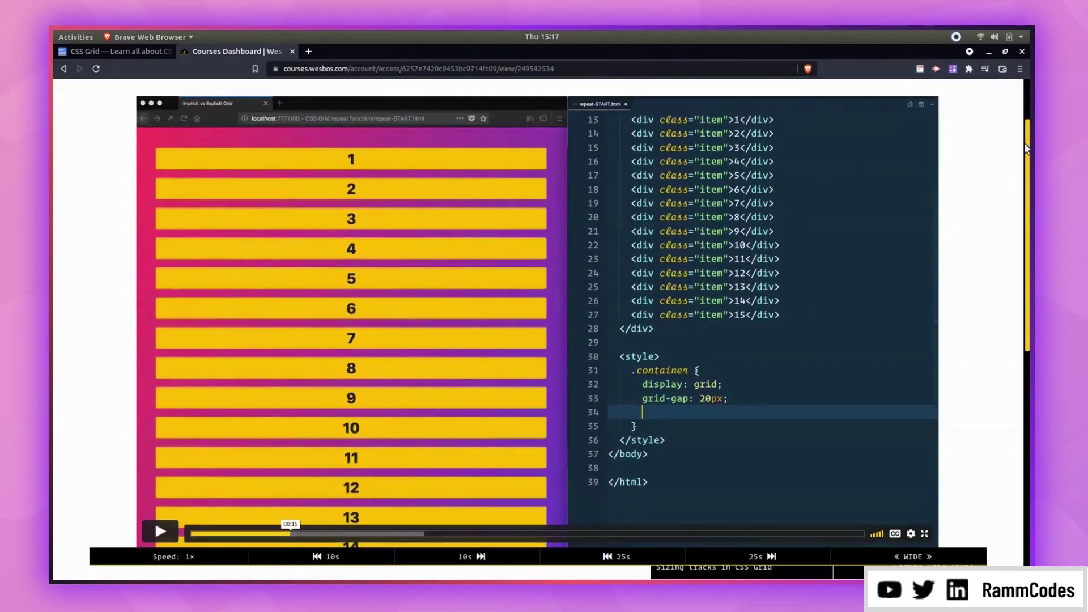